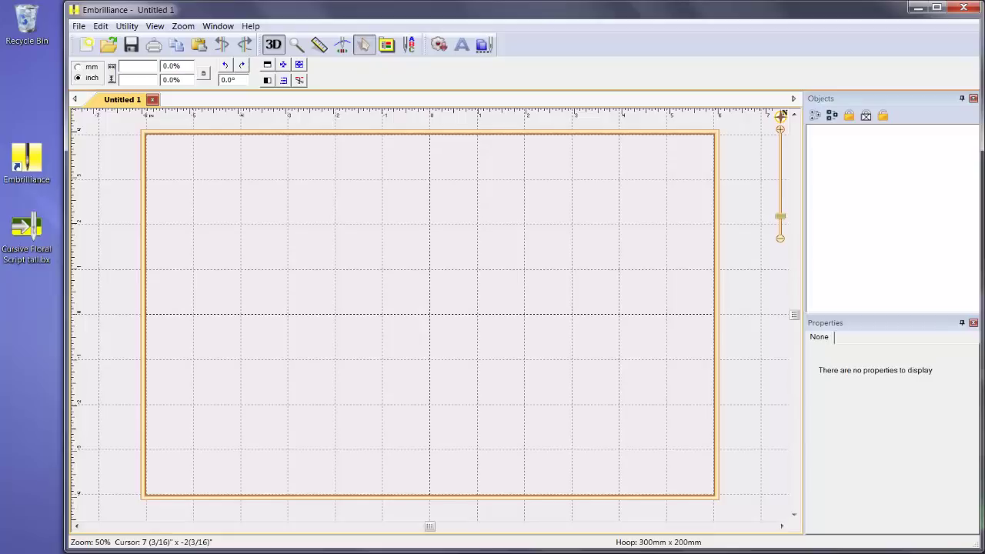
Install the Cursive Floral Script tall.bx font by dropping it onto the canvas
drag(47, 217, 393, 243)
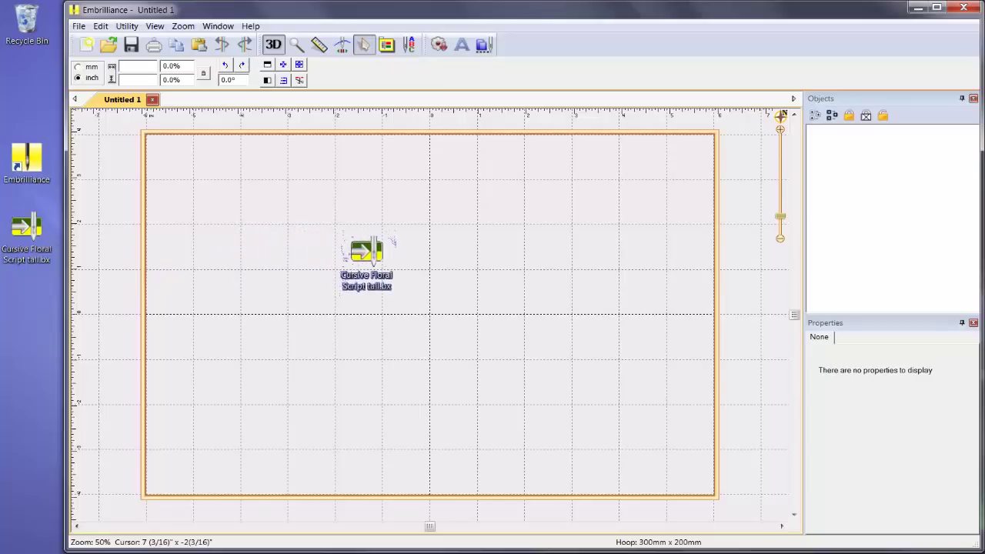
drag(392, 242, 393, 242)
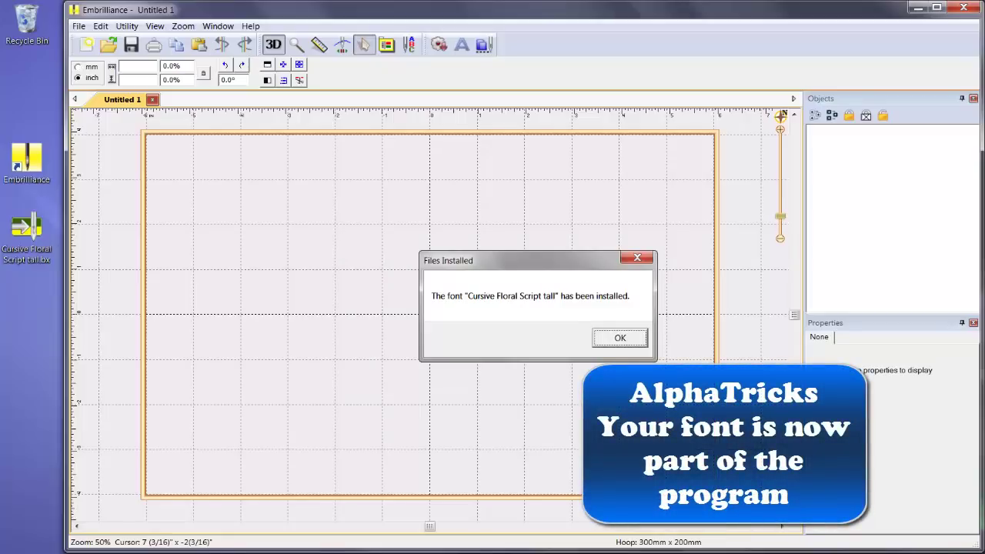
key(Return)
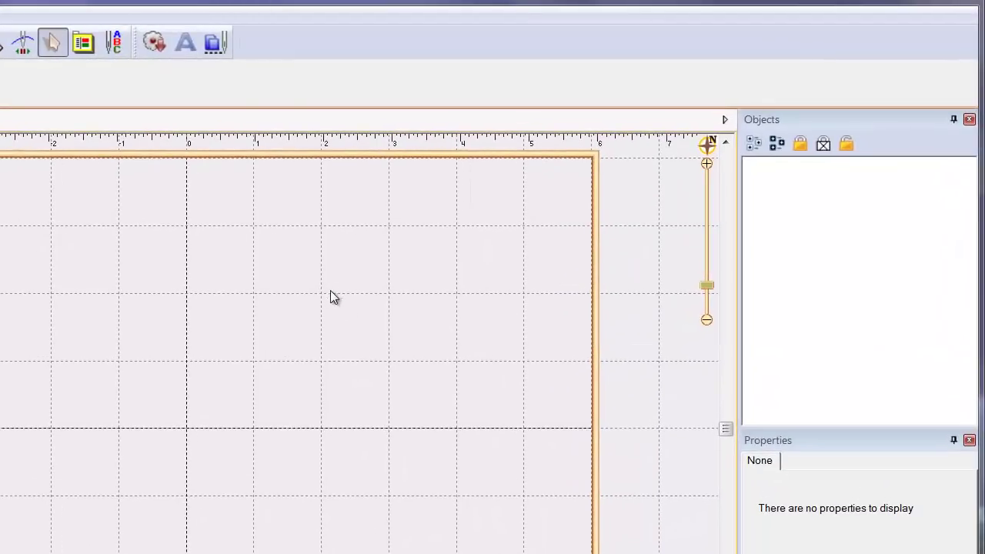
Create a 'Jenny' lettering object set in the Cursive Floral Script tall font
click(182, 48)
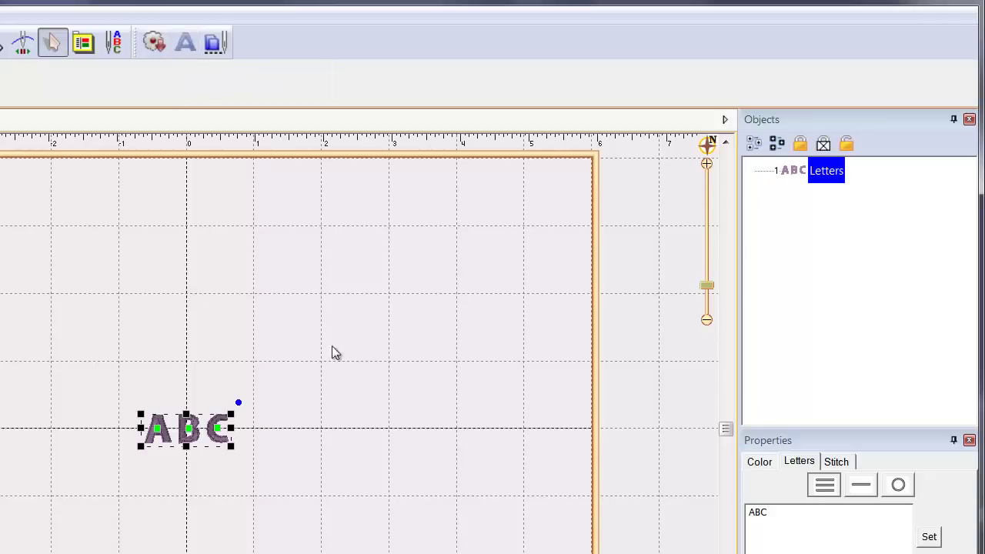
drag(778, 517, 743, 488)
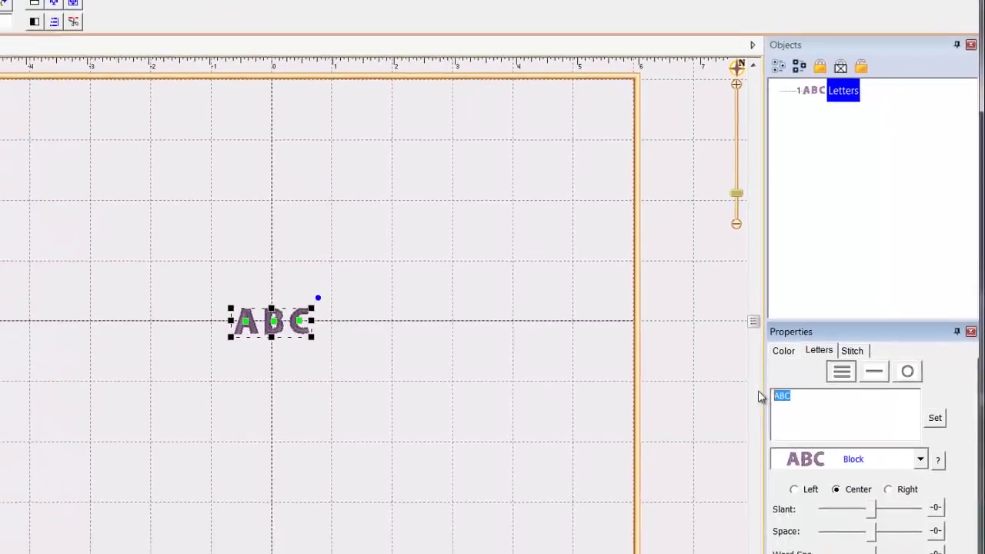
text(Je)
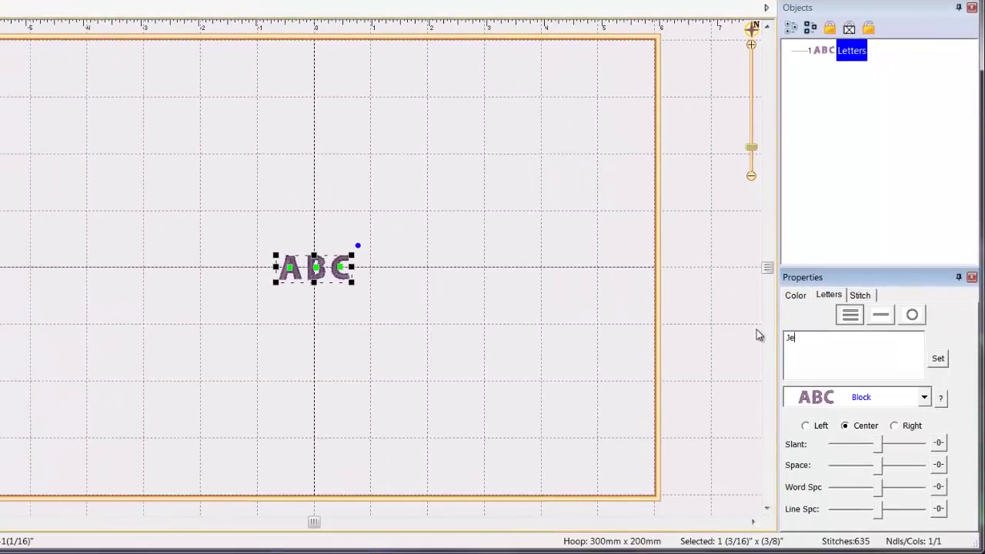
text(nny)
click(938, 360)
click(923, 397)
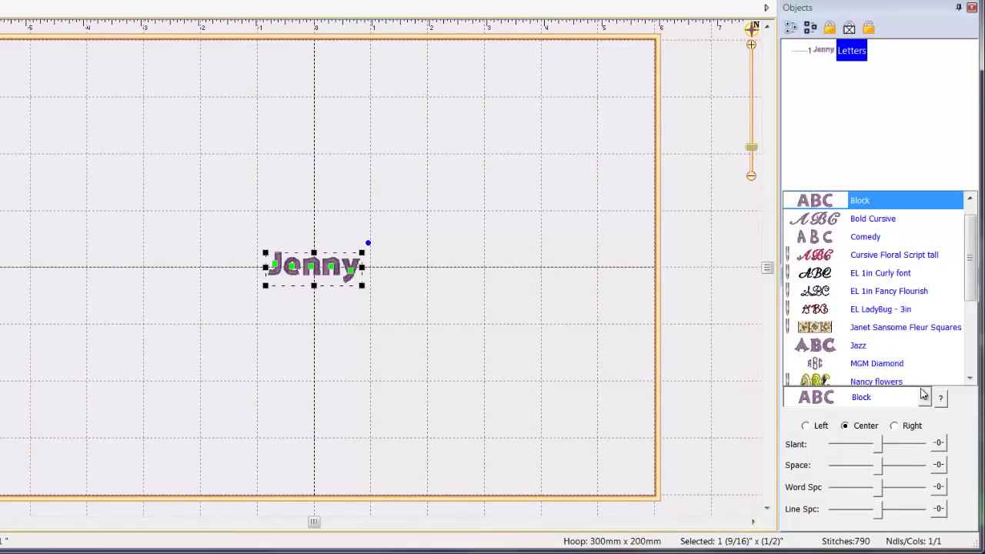
scroll(923, 394, down, 1)
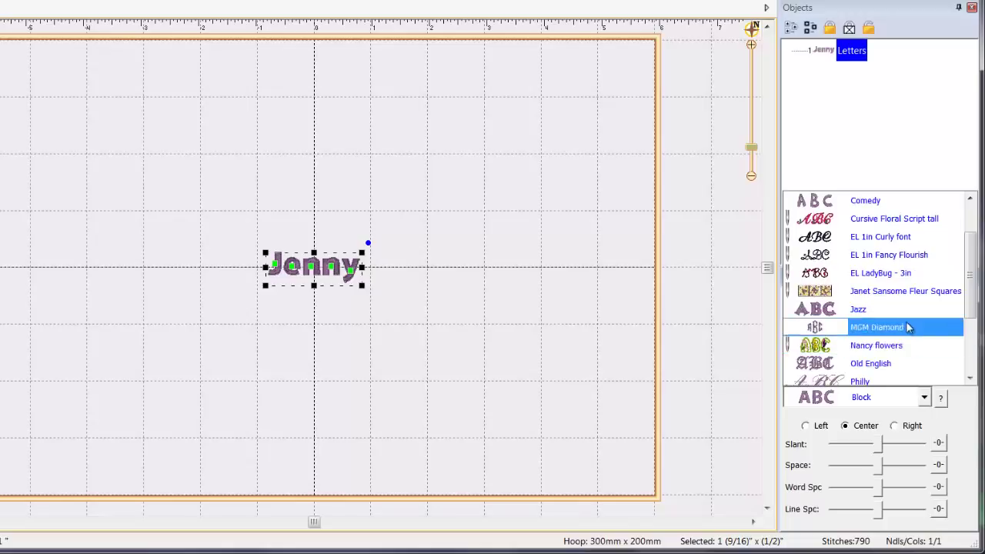
click(899, 221)
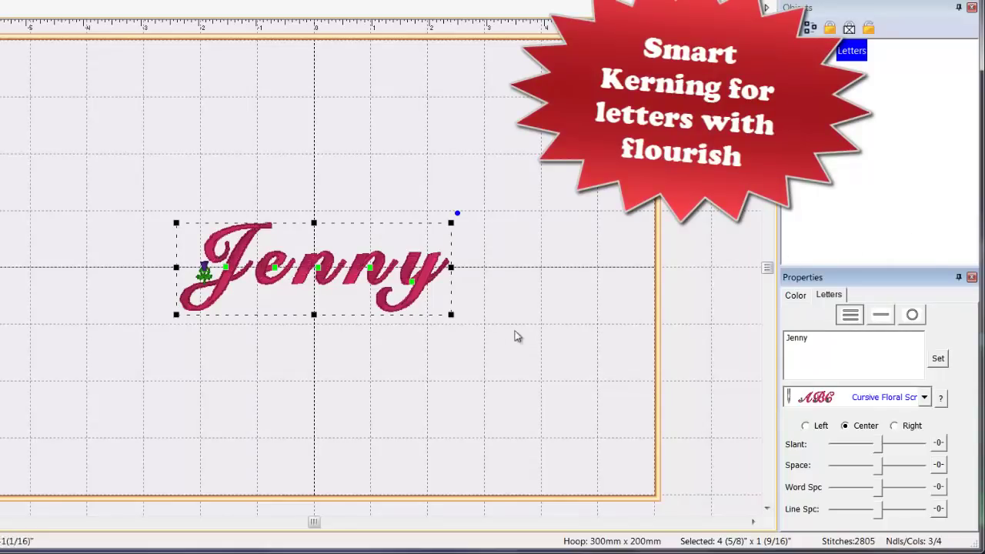
click(462, 339)
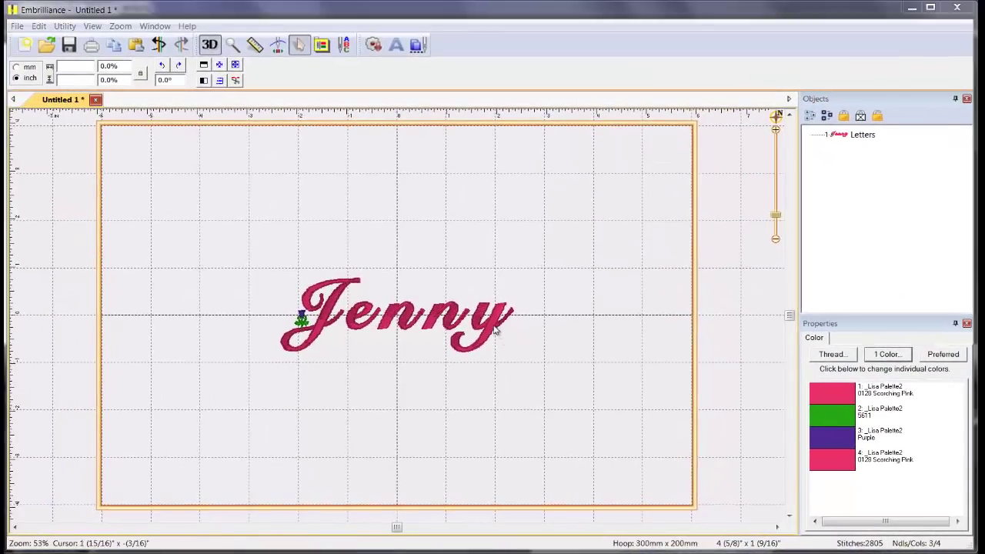
Tighten Jenny's letter spacing and scale it to 133.5%, about 5 7/16" x 2 1/16"
click(496, 330)
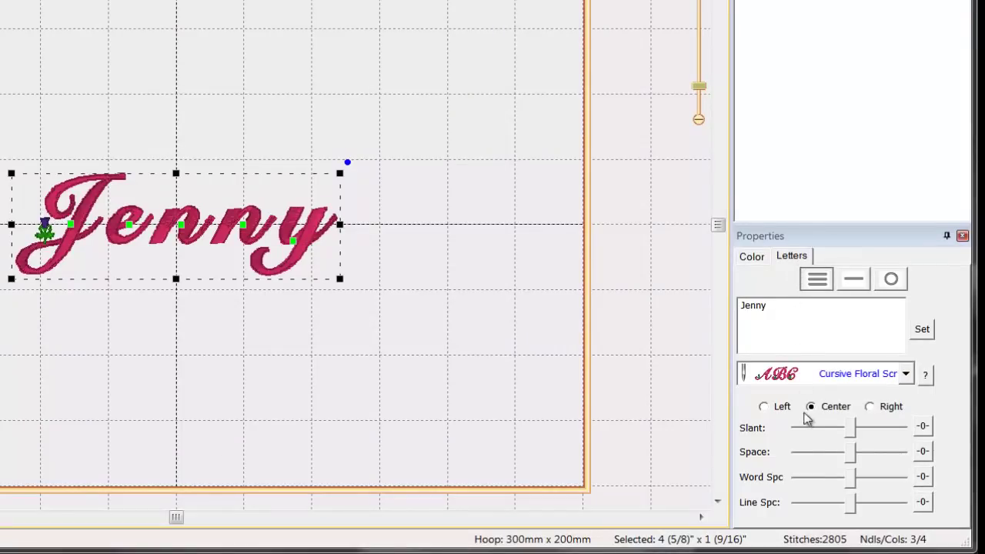
drag(855, 457, 823, 467)
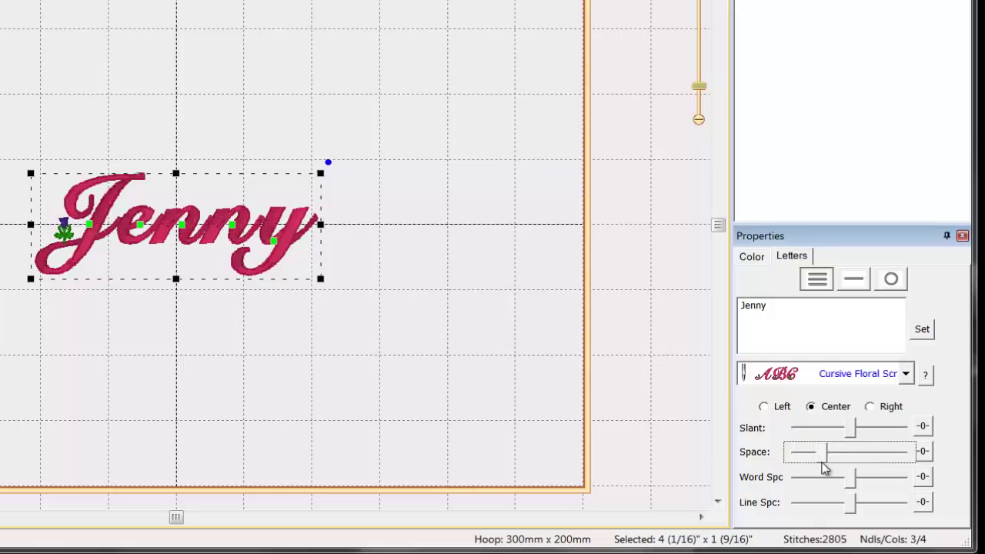
drag(323, 279, 417, 338)
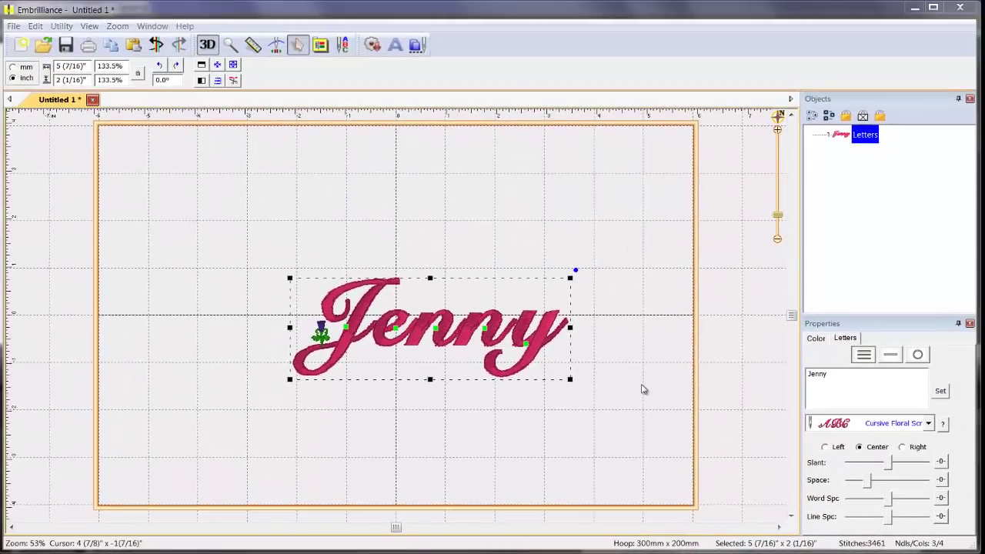
click(810, 375)
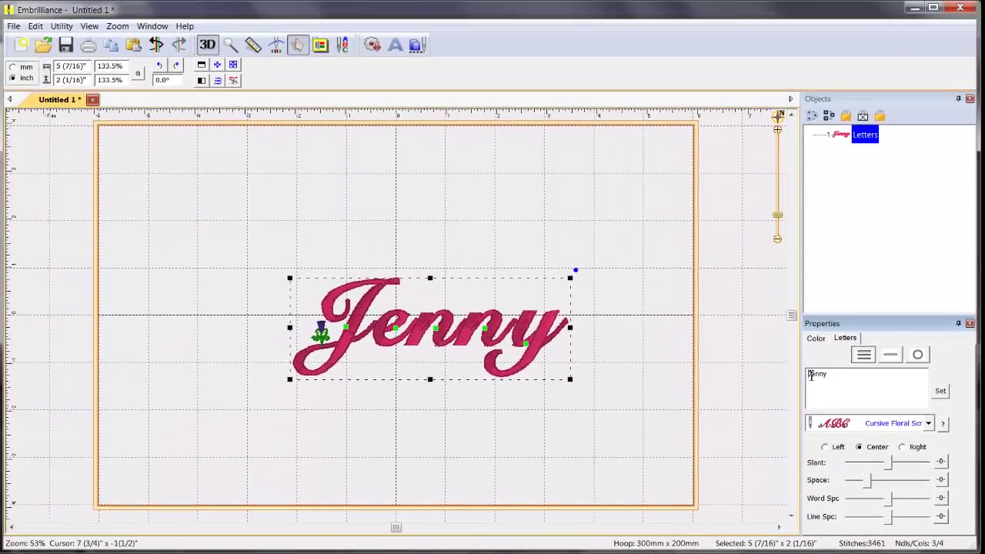
Add a left-aligned 'Congratulations' line above Jenny, scale to 117.9%, and widen the line spacing
text(Congratulation)
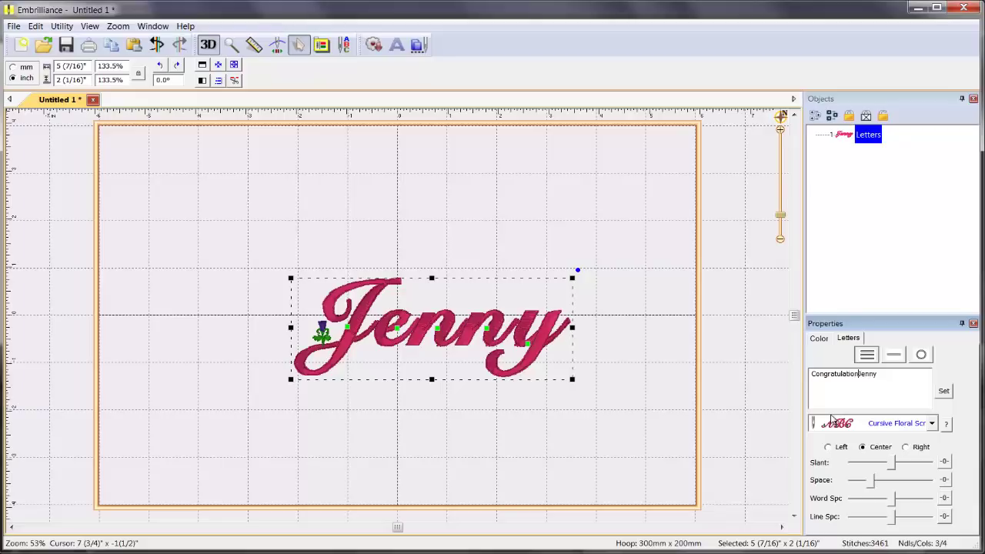
text(s)
key(Return)
click(943, 391)
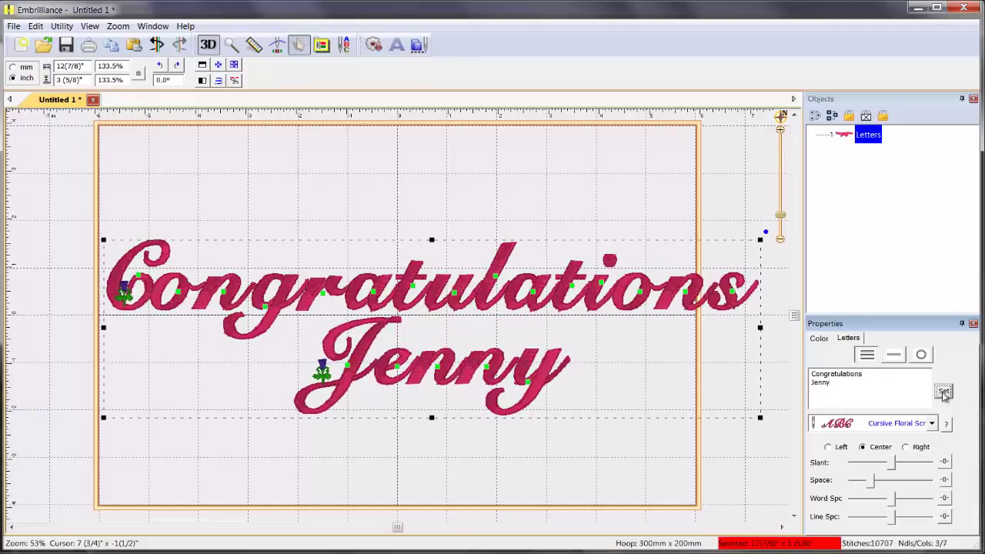
click(828, 446)
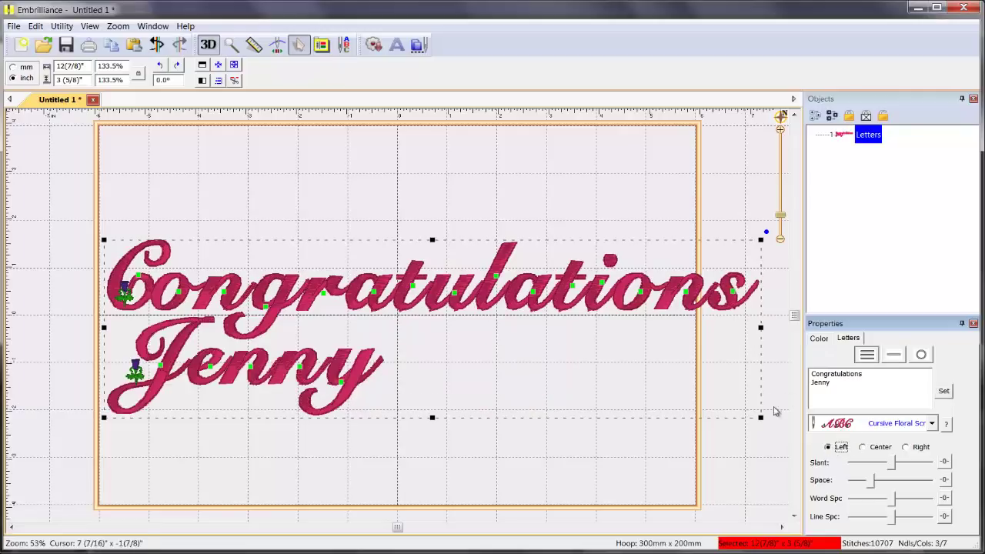
drag(760, 417, 685, 375)
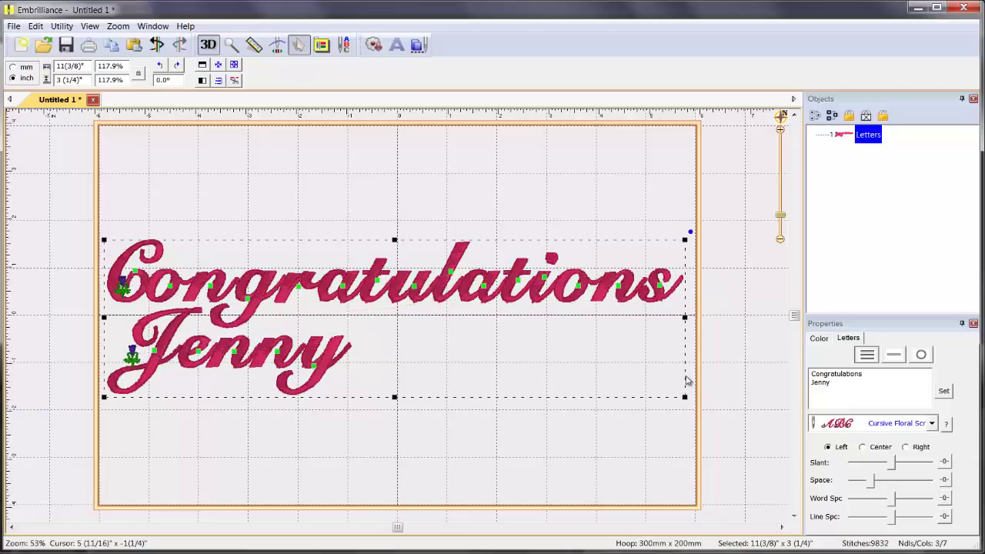
drag(889, 522, 922, 525)
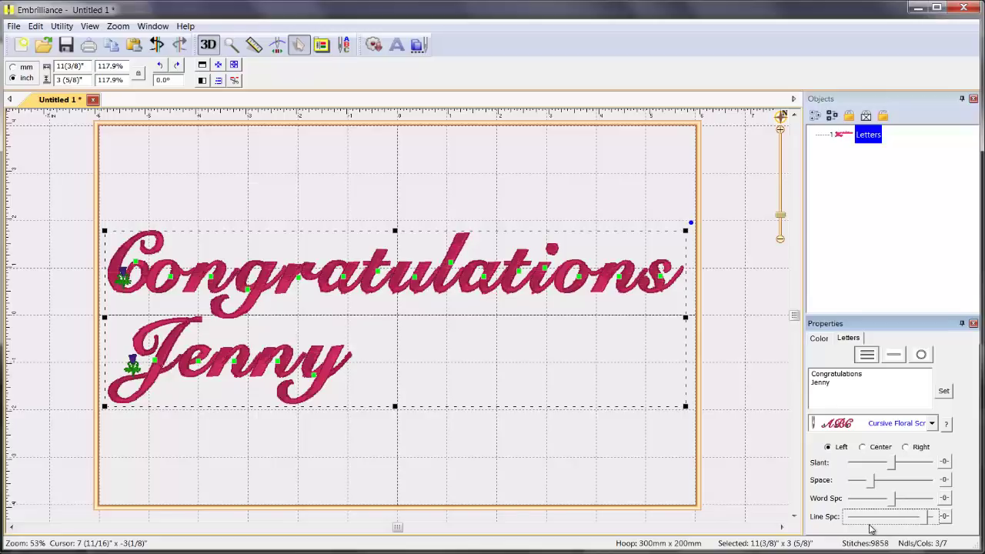
Move the J of Jenny further right and enlarge it
click(159, 366)
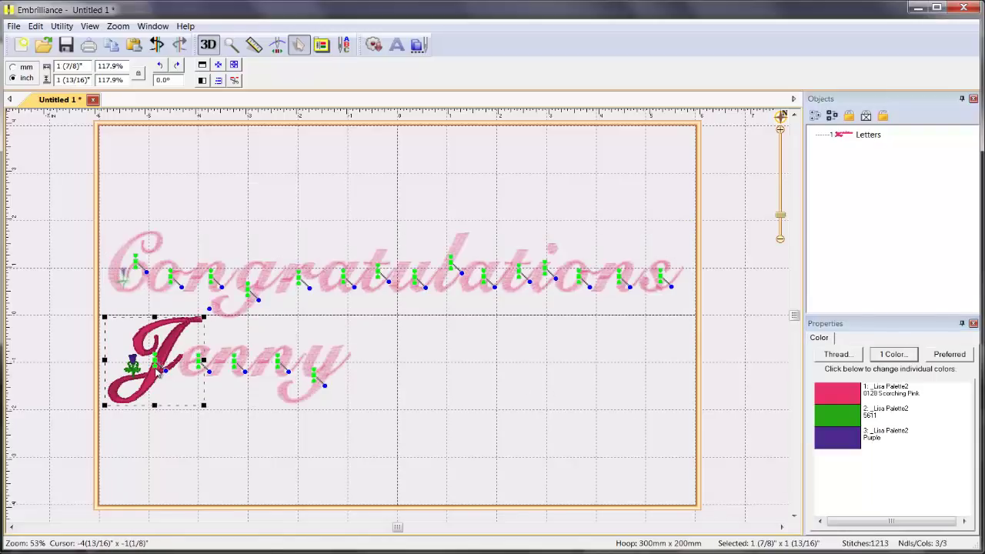
drag(160, 370, 284, 374)
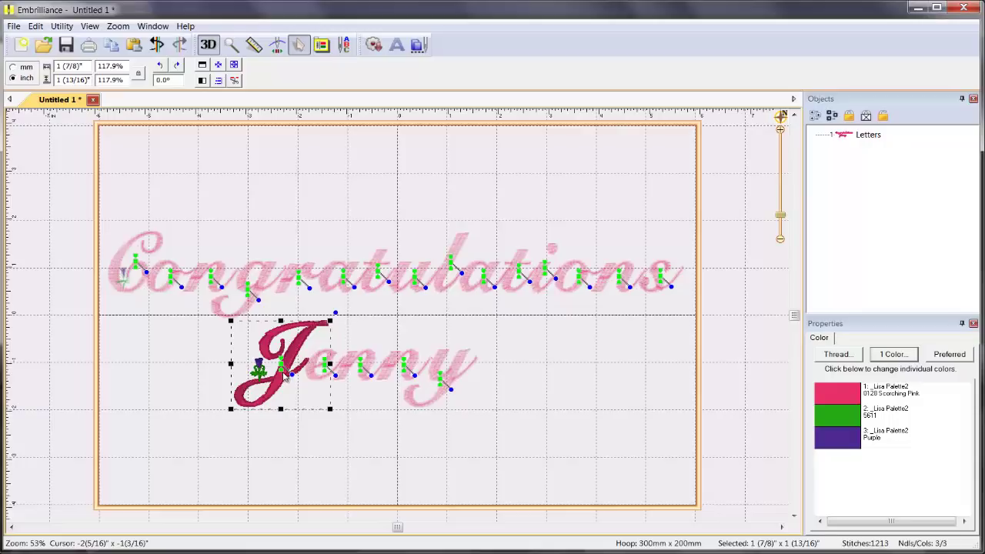
drag(330, 409, 344, 423)
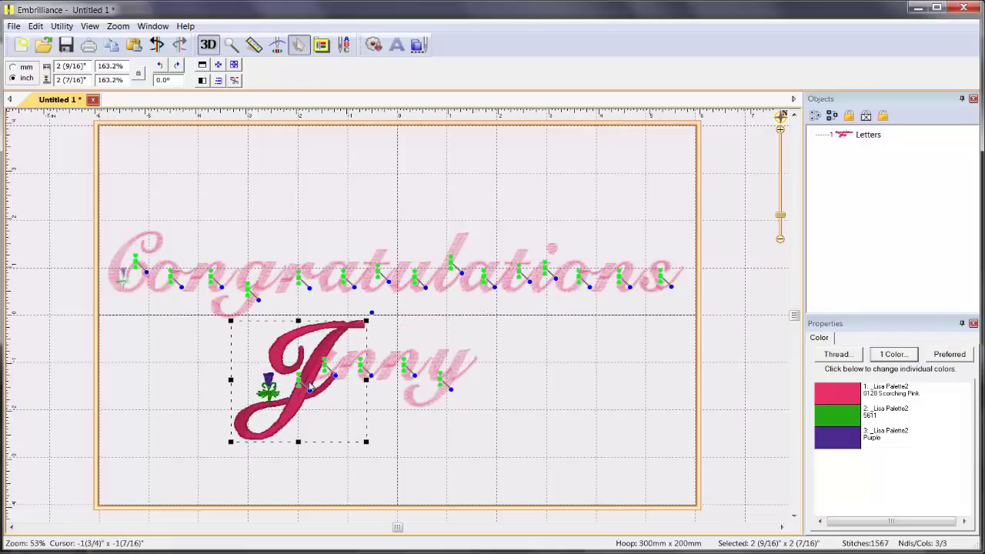
drag(302, 383, 269, 376)
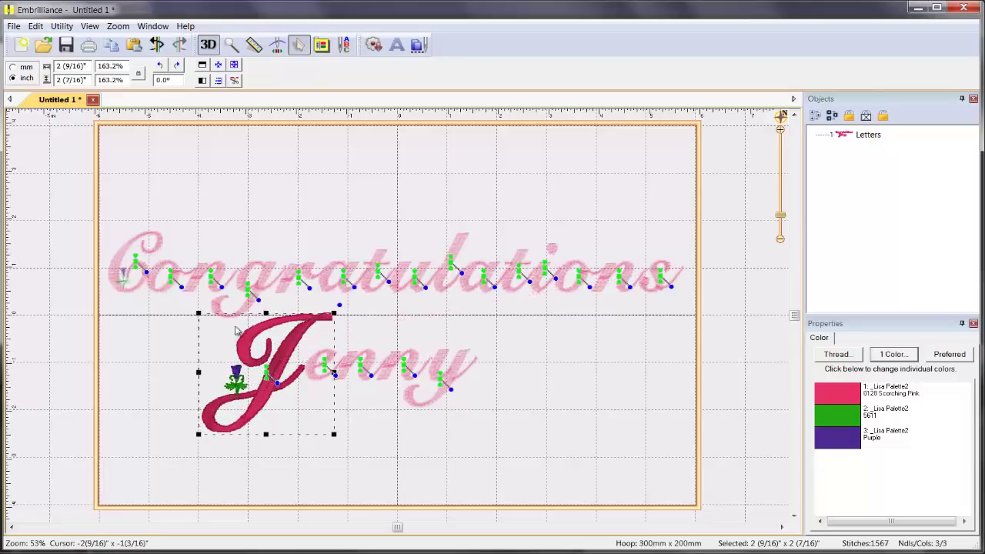
Enlarge the C of Congratulations and shrink the whole lettering slightly to fit the hoop
click(136, 263)
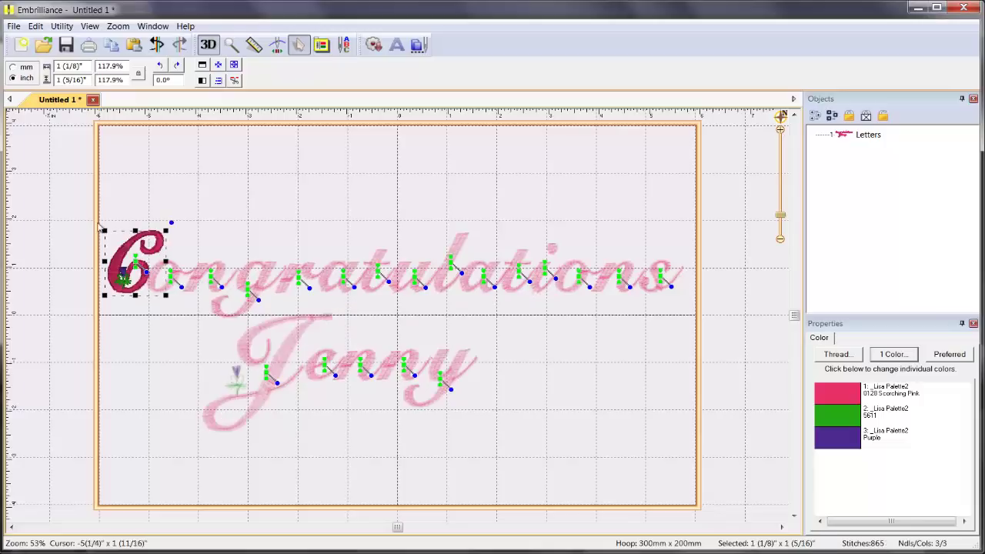
drag(105, 230, 78, 201)
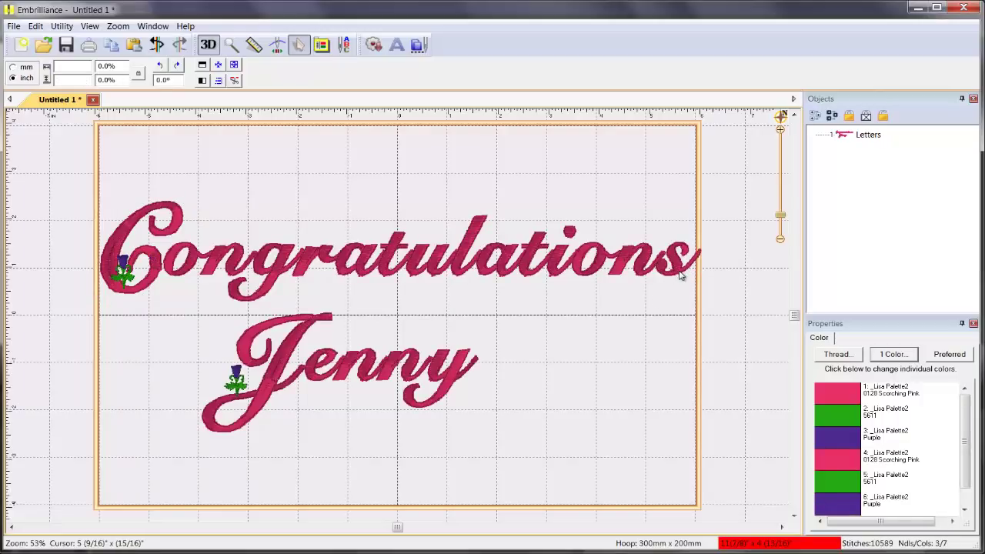
click(680, 274)
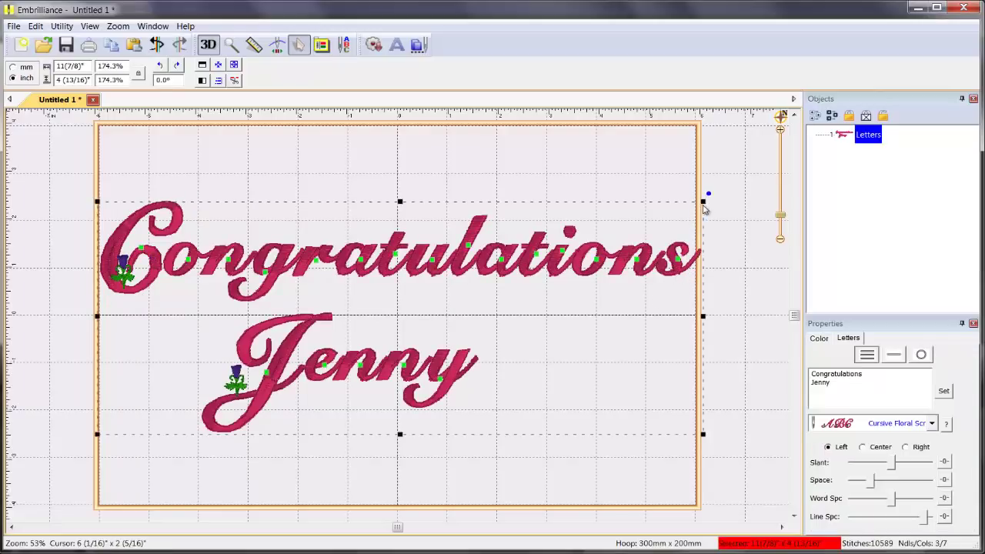
drag(703, 201, 690, 210)
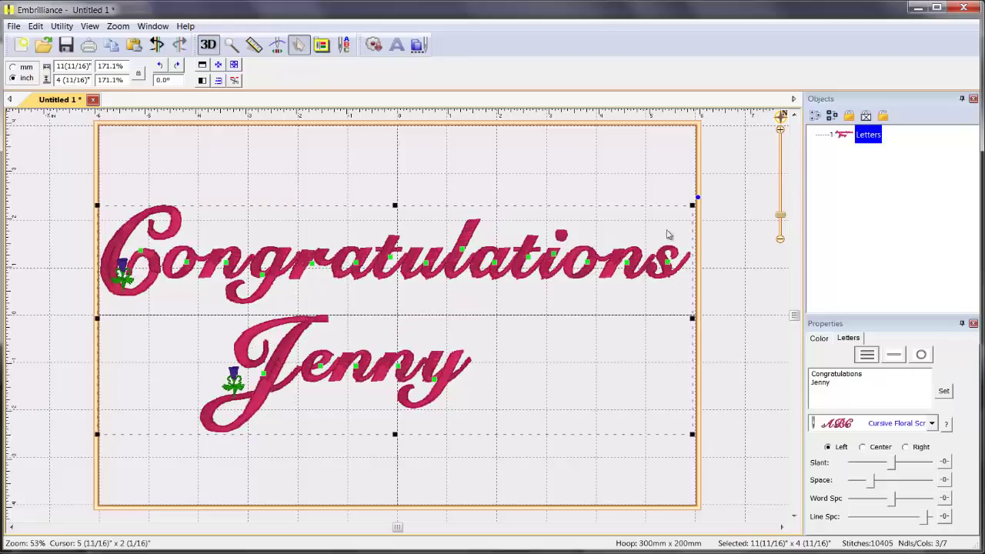
click(550, 188)
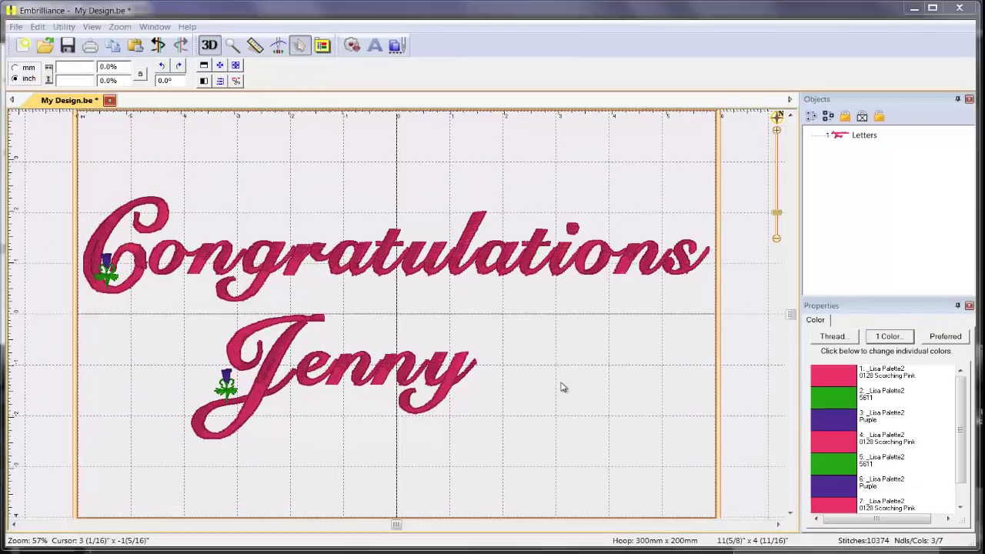
click(374, 46)
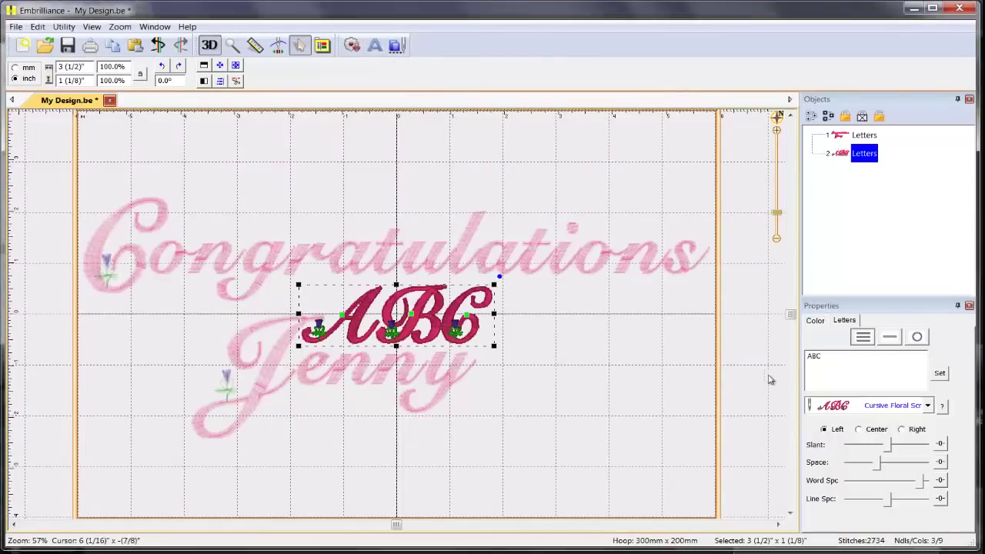
Replace the placeholder ABC with 'Well Done!' in the EL 1in Curly font
double_click(825, 364)
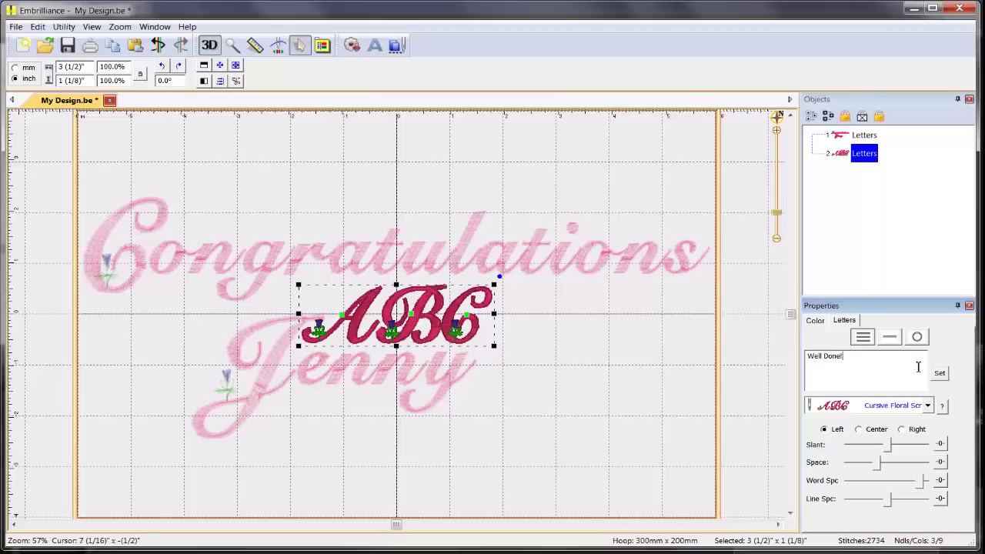
click(930, 406)
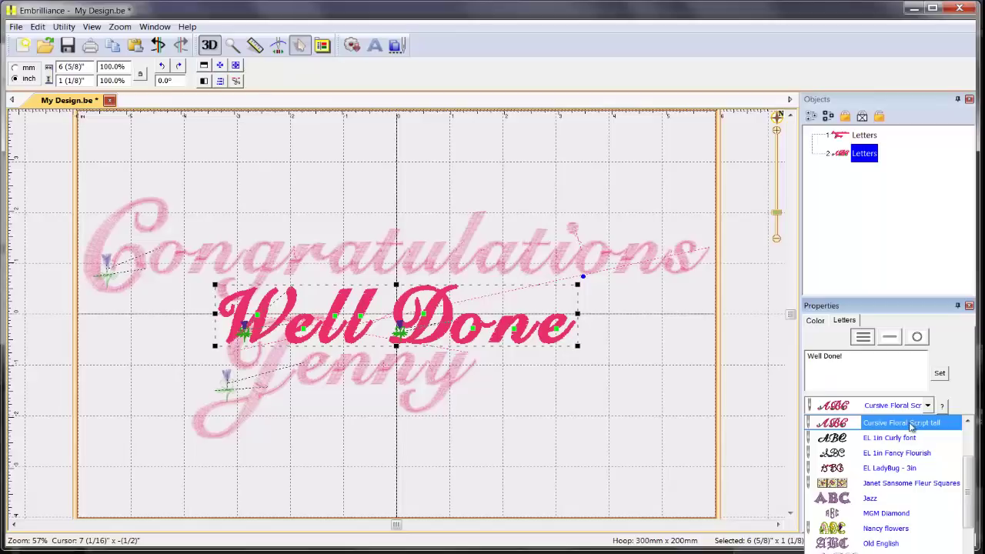
click(904, 438)
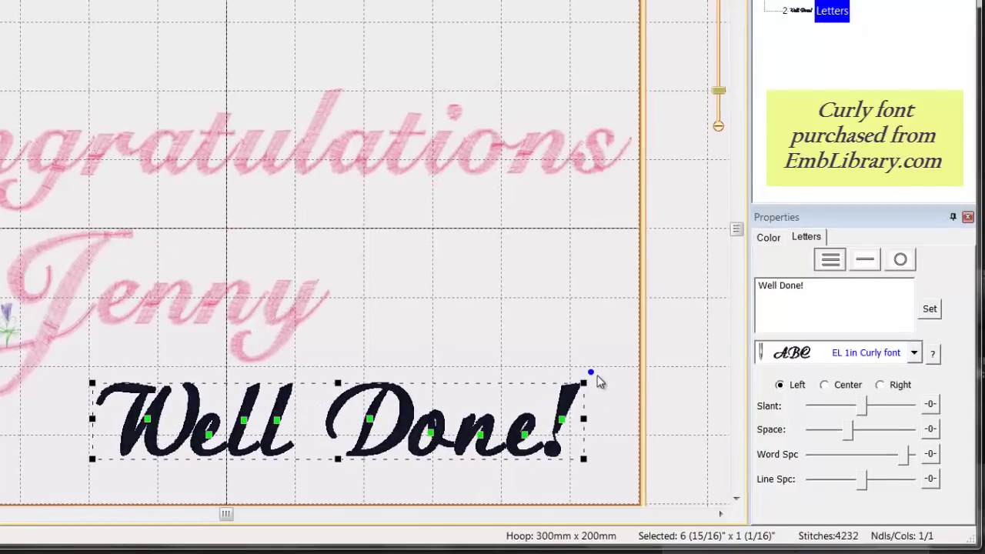
Tilt 'Well Done!' slightly counter-clockwise and move it up and right beneath Jenny
drag(590, 374, 585, 359)
drag(578, 344, 580, 346)
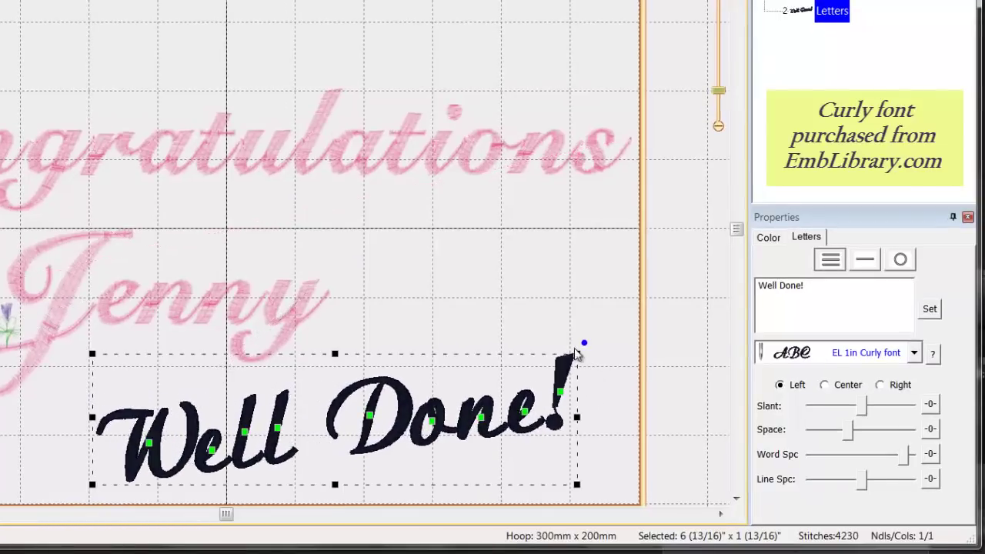
drag(410, 399, 421, 382)
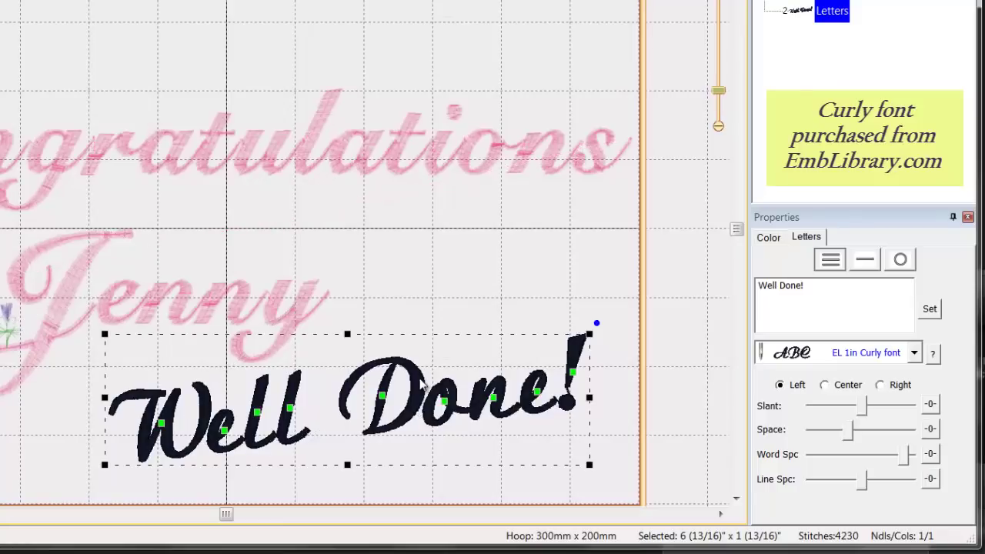
click(769, 240)
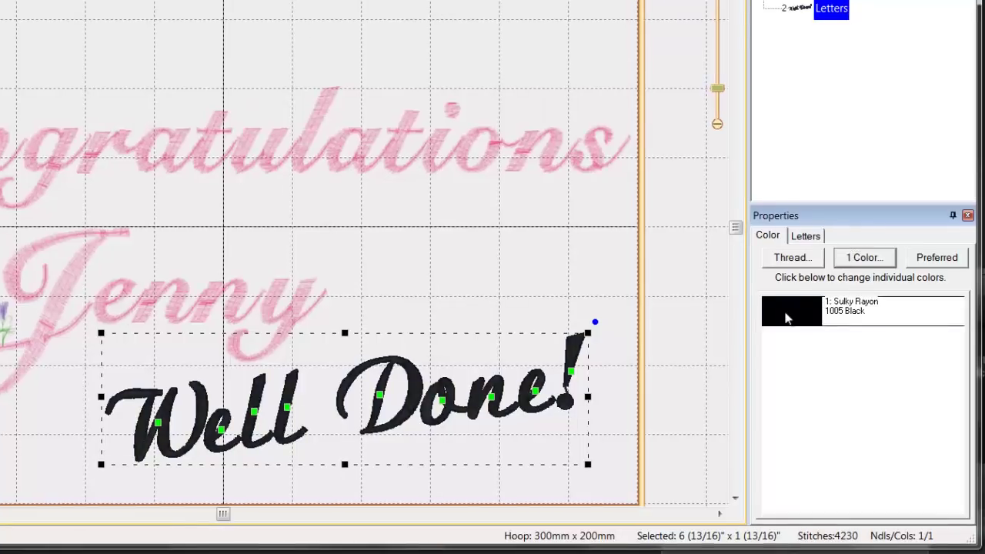
Change Well Done!'s black thread to 4: Brother Embroidery Purple from the saved palettes
click(786, 319)
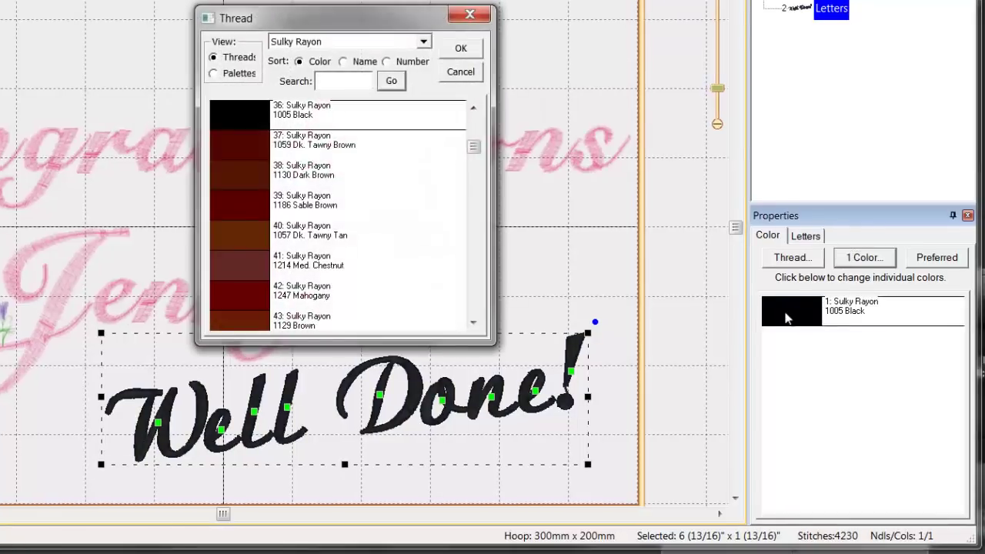
click(423, 43)
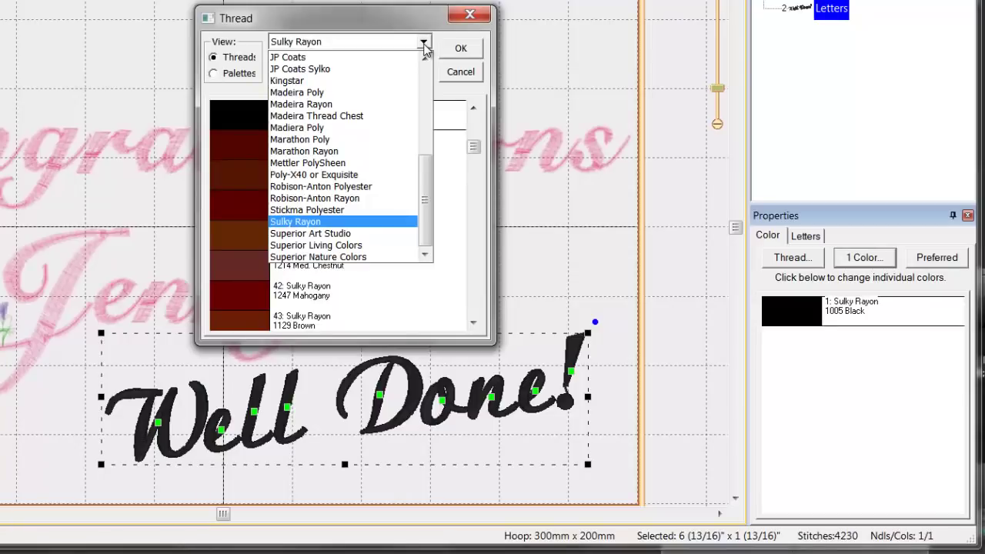
drag(431, 169, 433, 97)
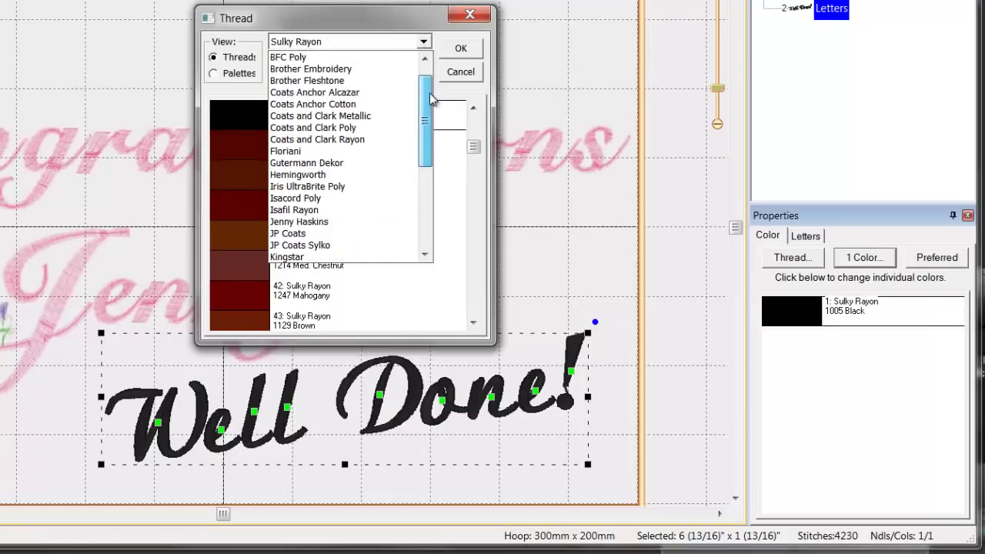
key(Escape)
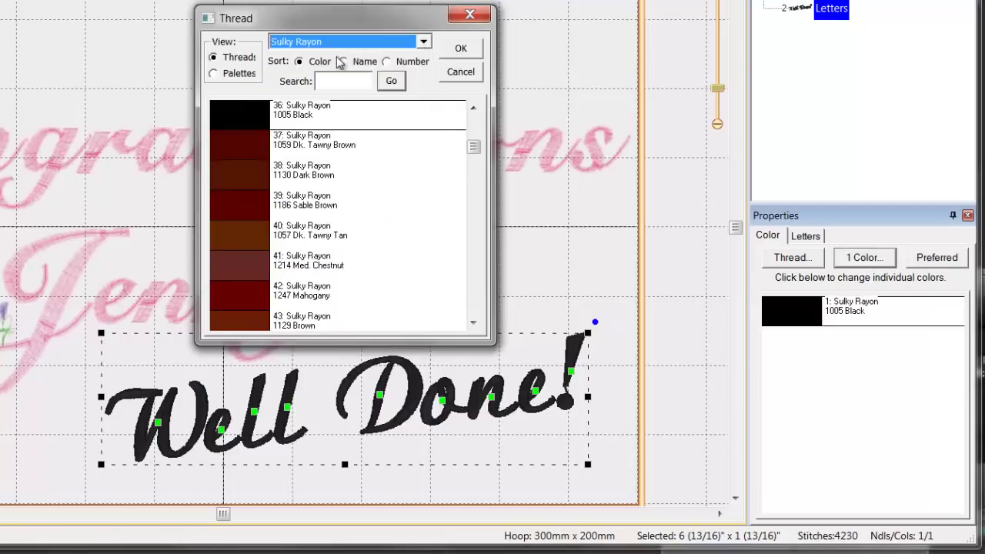
click(214, 73)
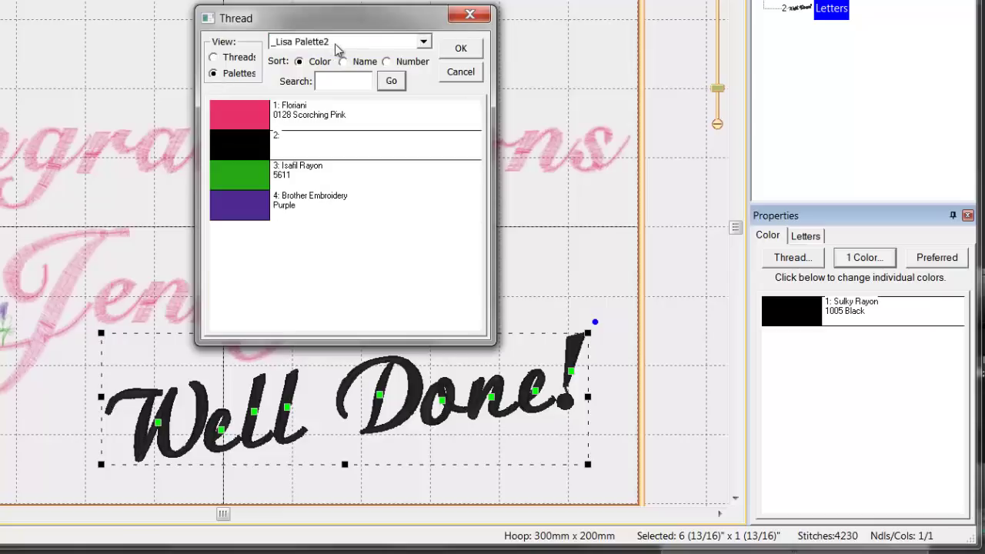
click(256, 212)
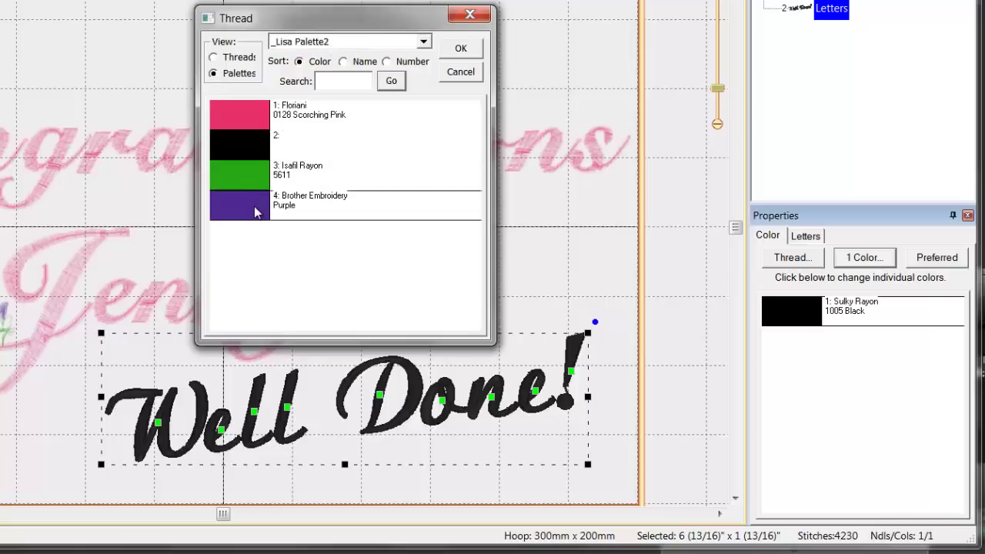
click(475, 49)
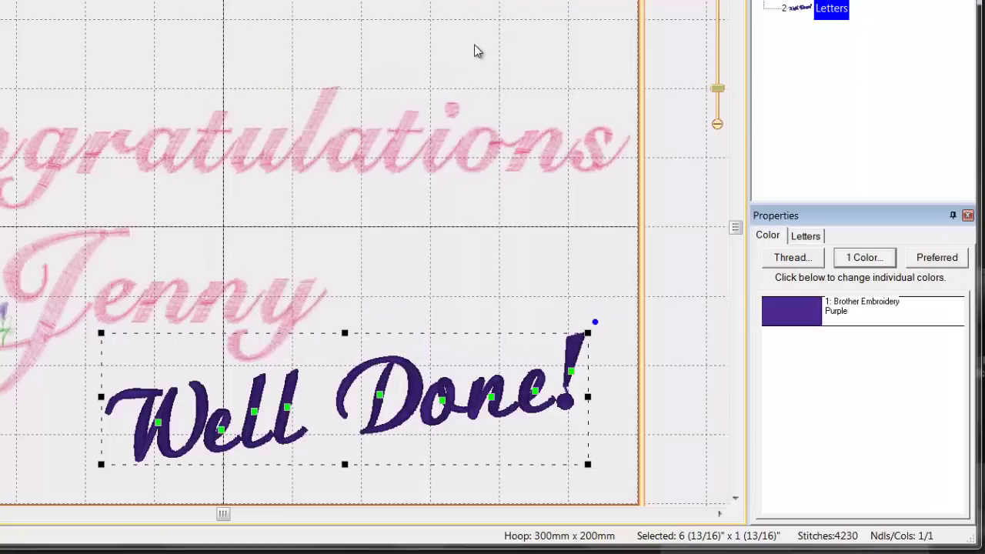
click(654, 247)
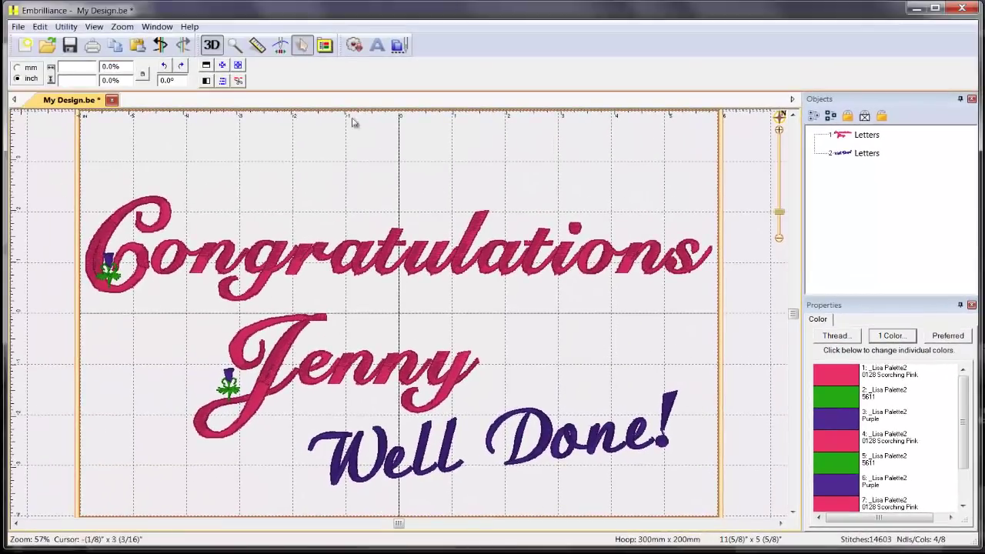
click(94, 27)
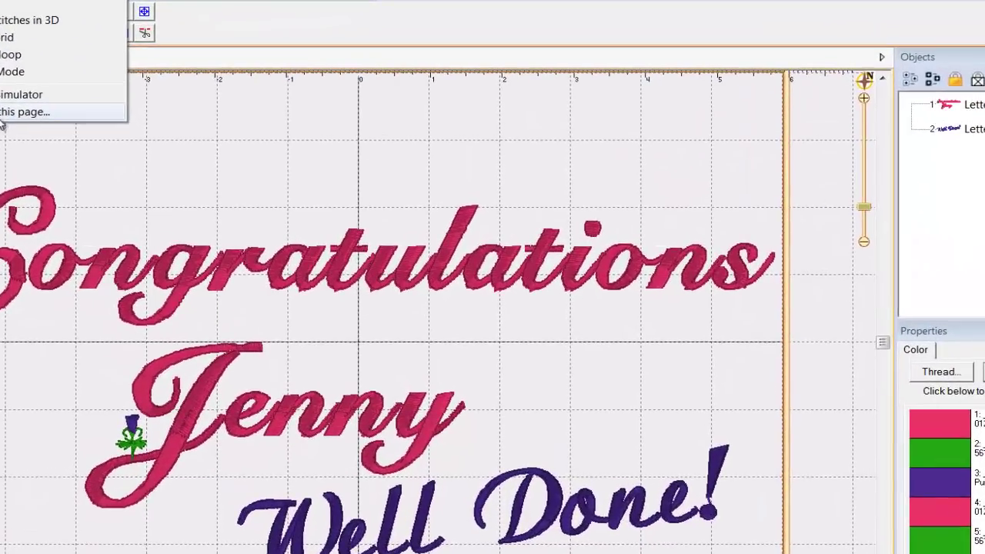
click(131, 140)
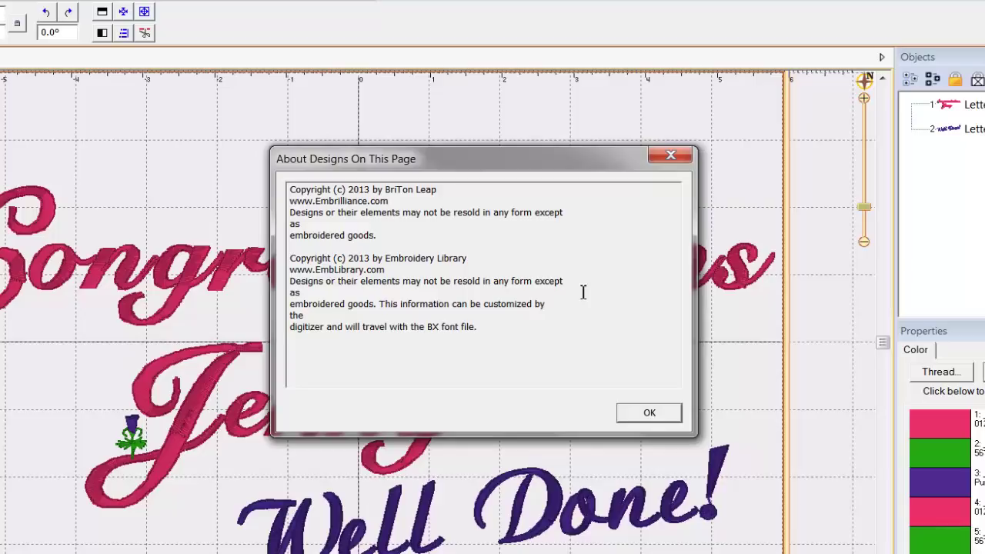
click(636, 415)
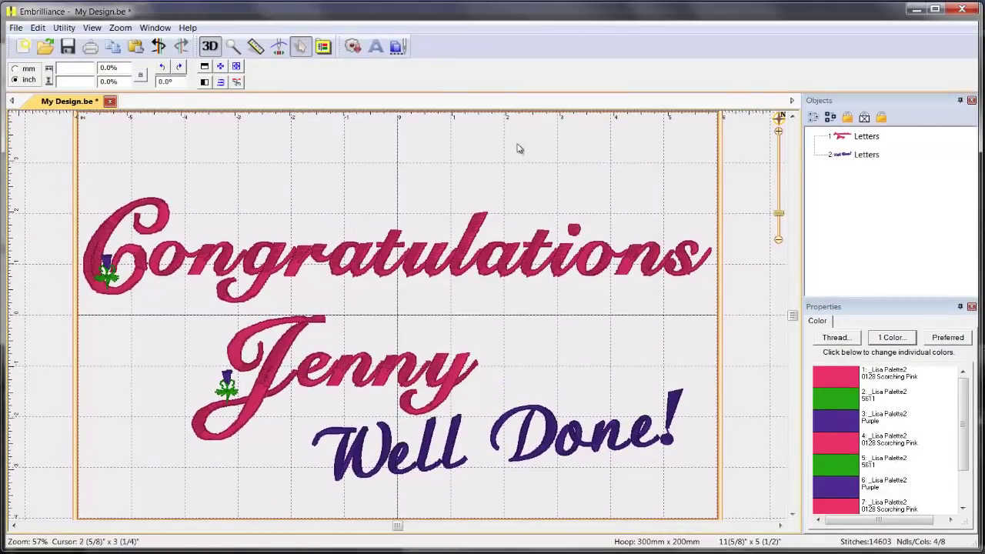
click(65, 27)
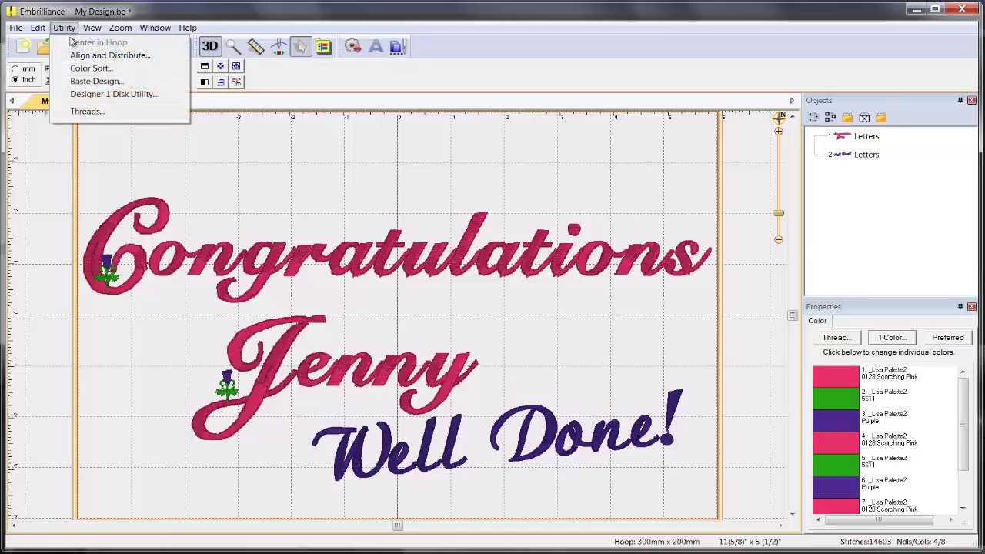
Color-sort the design, save it as My Design_sorted.pes, then start a new design and open a file
click(81, 69)
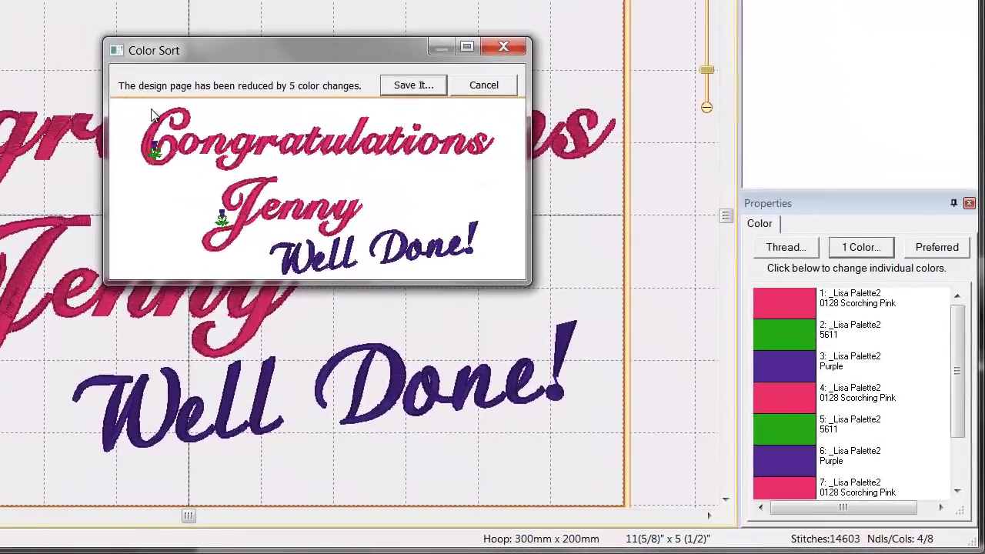
click(411, 86)
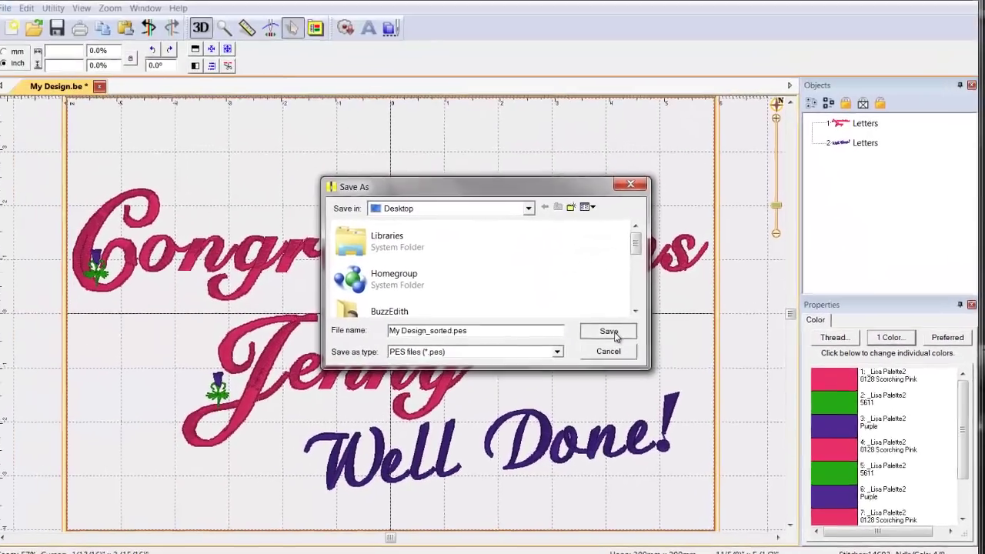
click(490, 240)
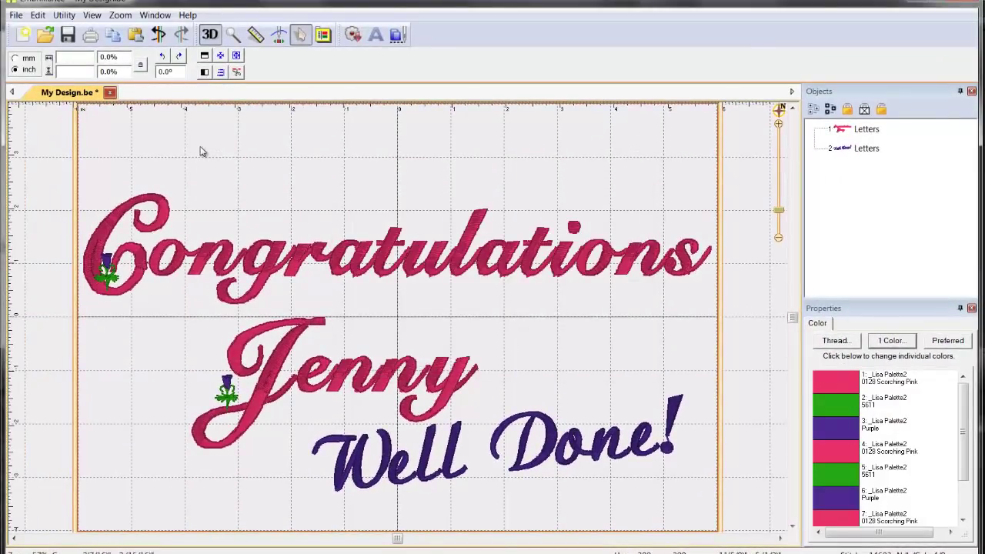
click(26, 39)
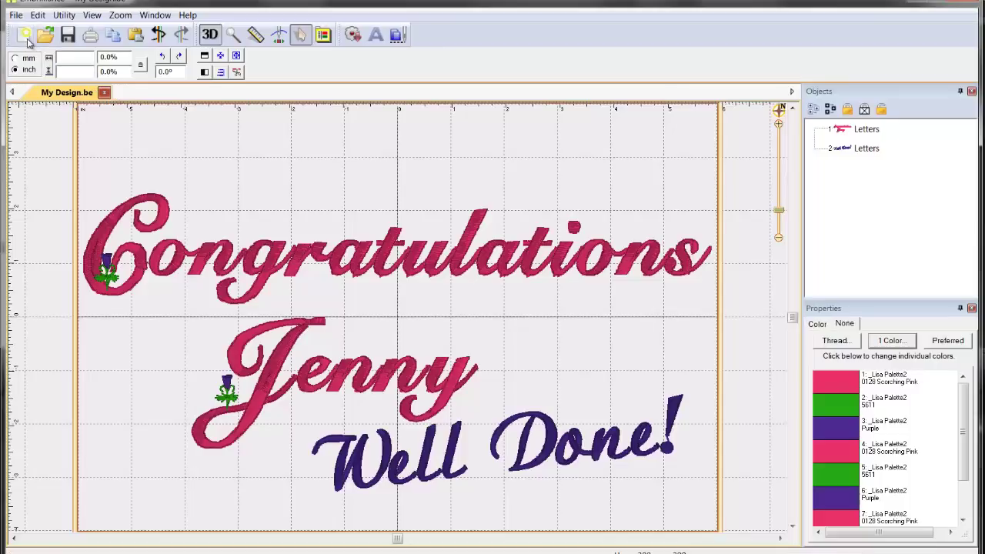
click(44, 38)
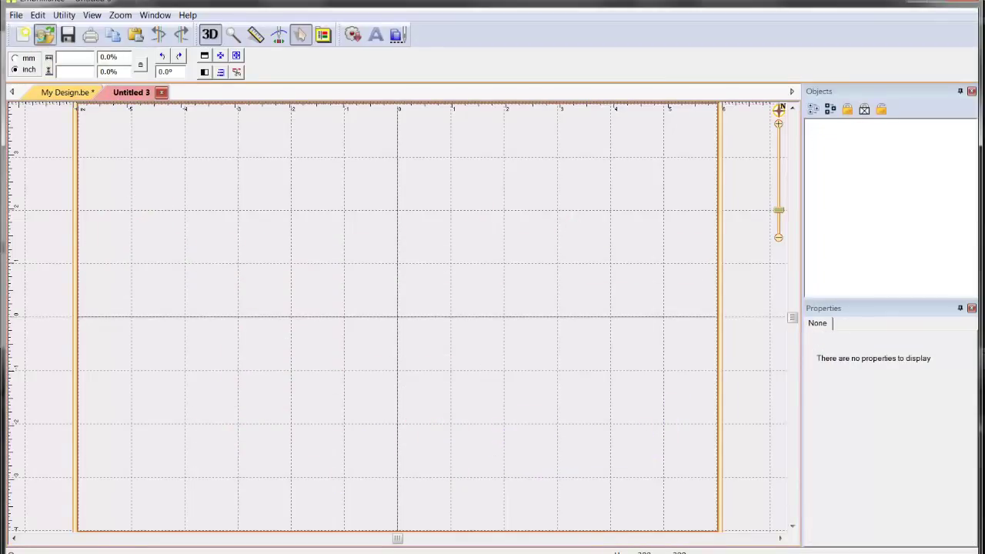